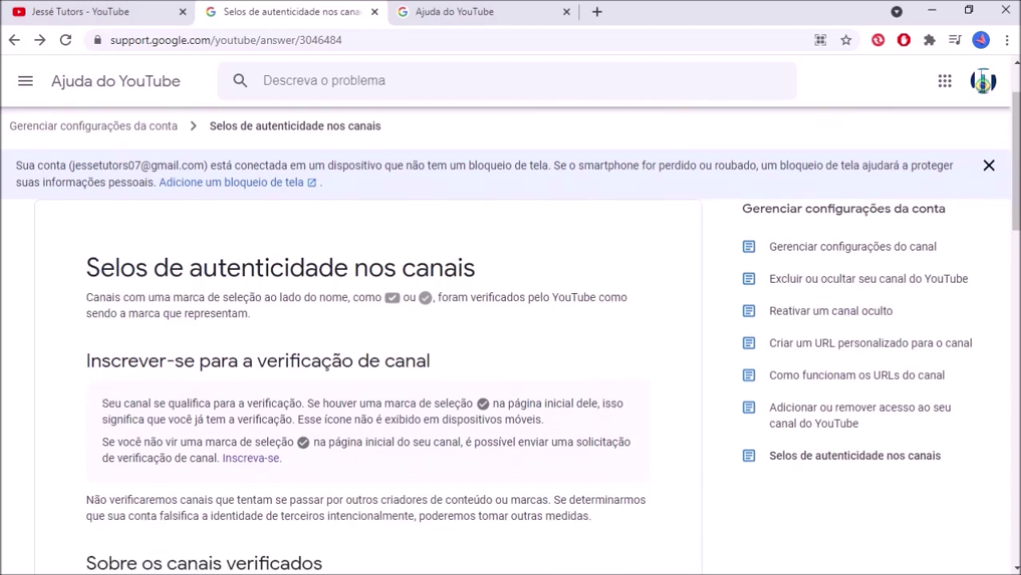
# - Read through the help article on channel verification badges and its eligibility notes
pyautogui.scroll(-5, 511, 326)
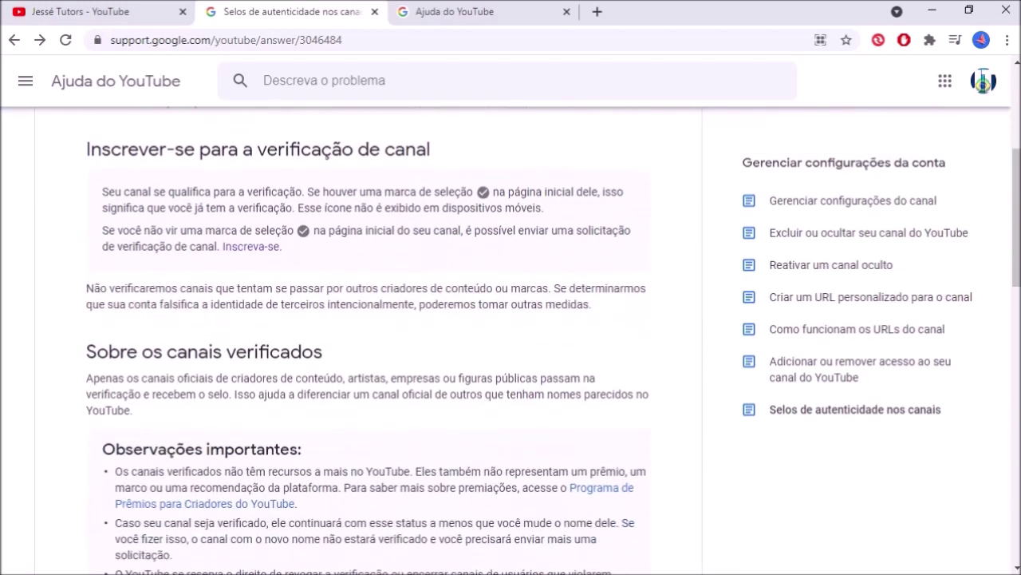
pyautogui.scroll(-5, 511, 326)
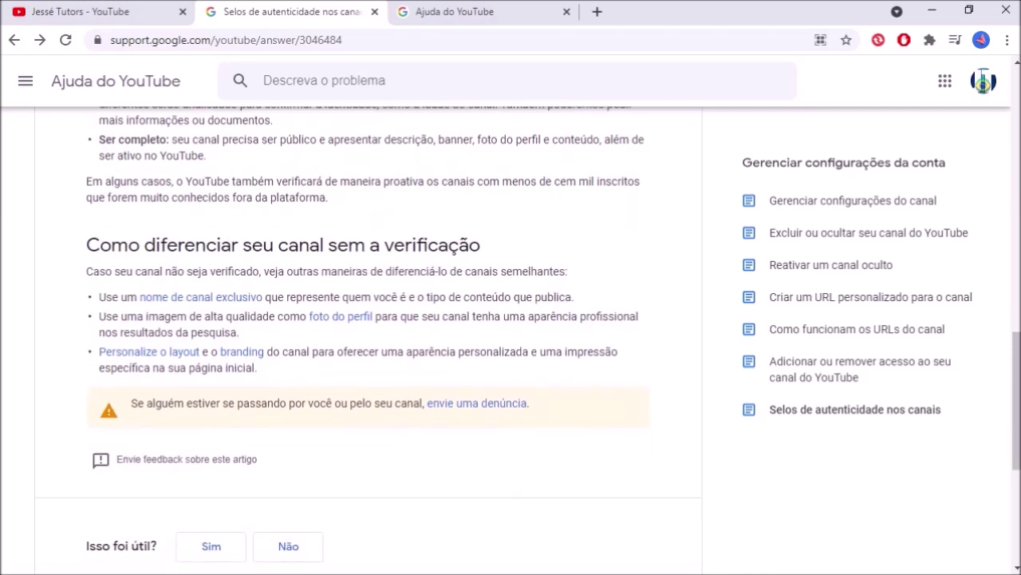
pyautogui.scroll(9, 511, 327)
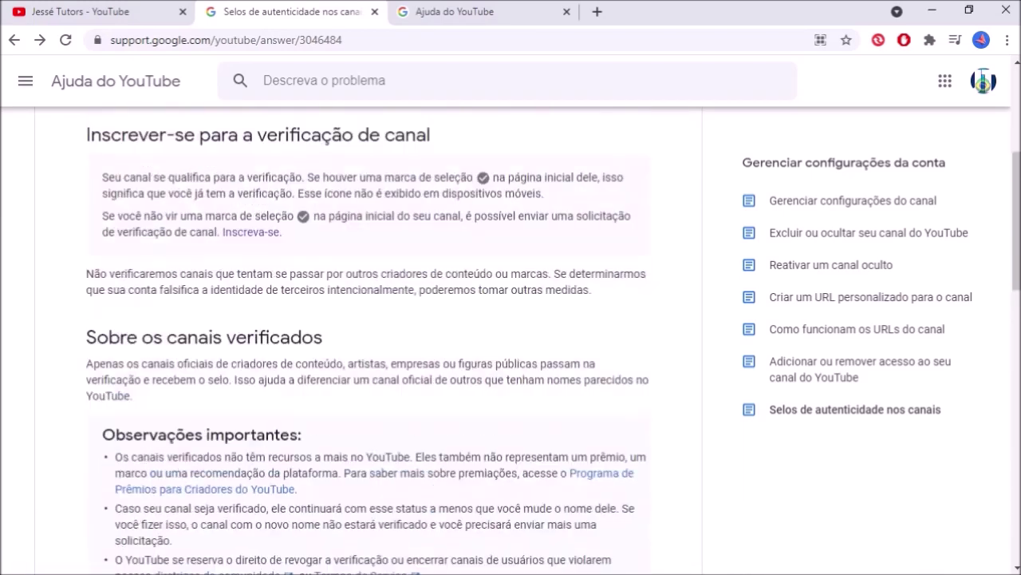
pyautogui.scroll(5, 510, 326)
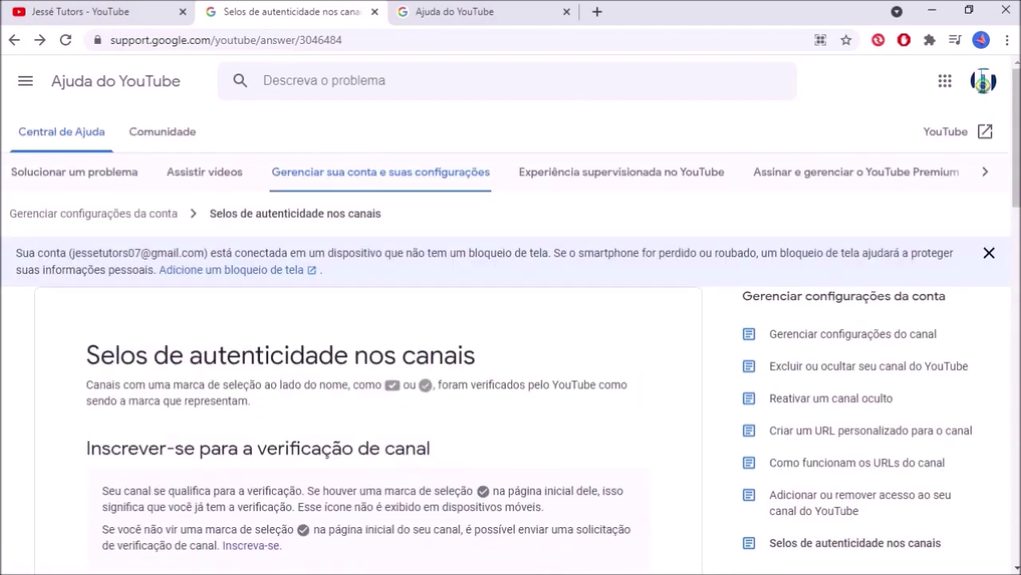
# - Switch to the YouTube Help home page and open the Fale conosco contact form
pyautogui.hotkey('ctrl', 'Tab')
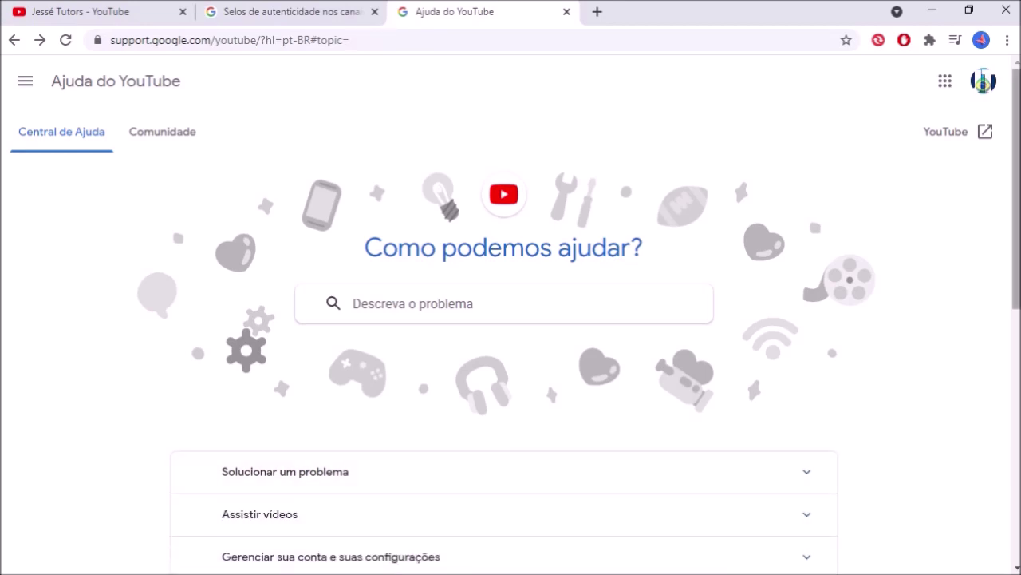
pyautogui.scroll(-4, 510, 319)
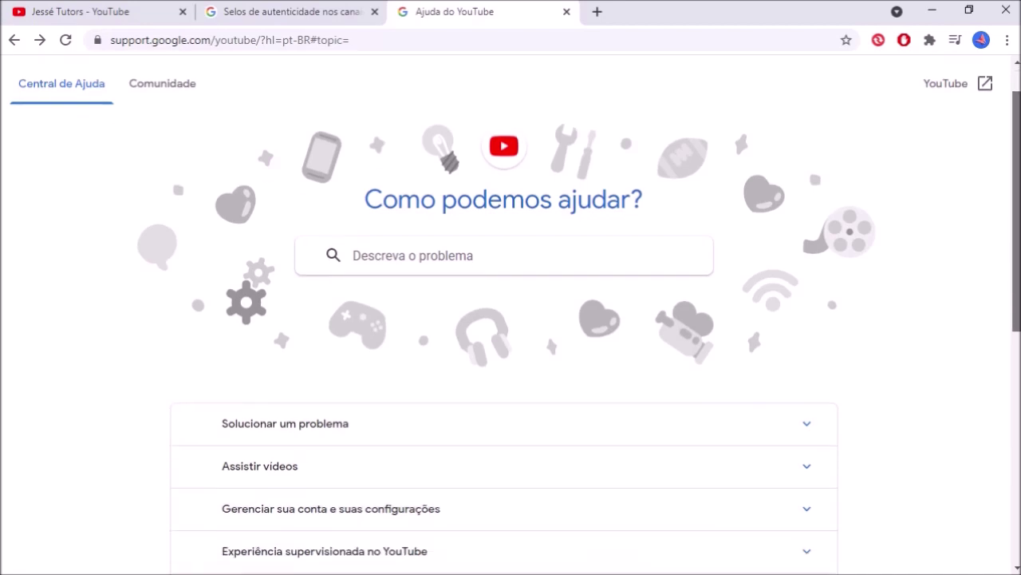
pyautogui.scroll(-3, 511, 319)
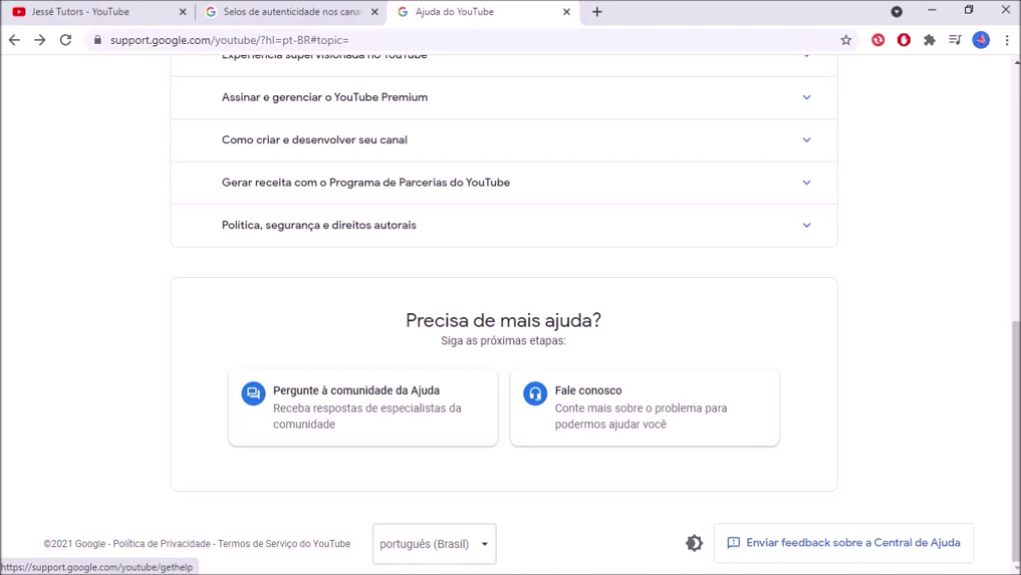
pyautogui.click(588, 390)
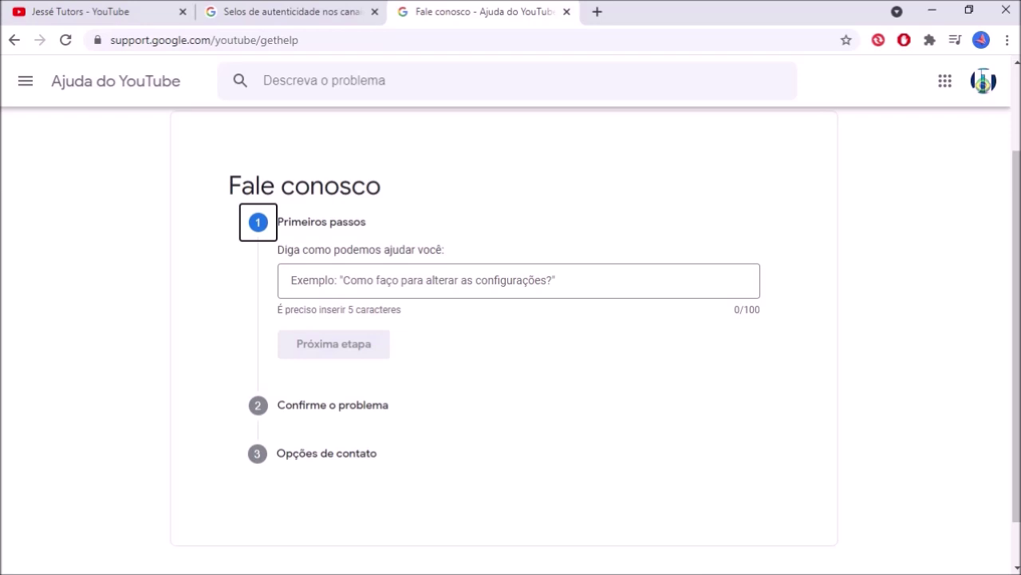
# - Describe the problem as "Solicitação da Placa de 100k" and submit the first stage of the contact form
pyautogui.click(519, 280)
pyautogui.press('Down')
pyautogui.press('Return')
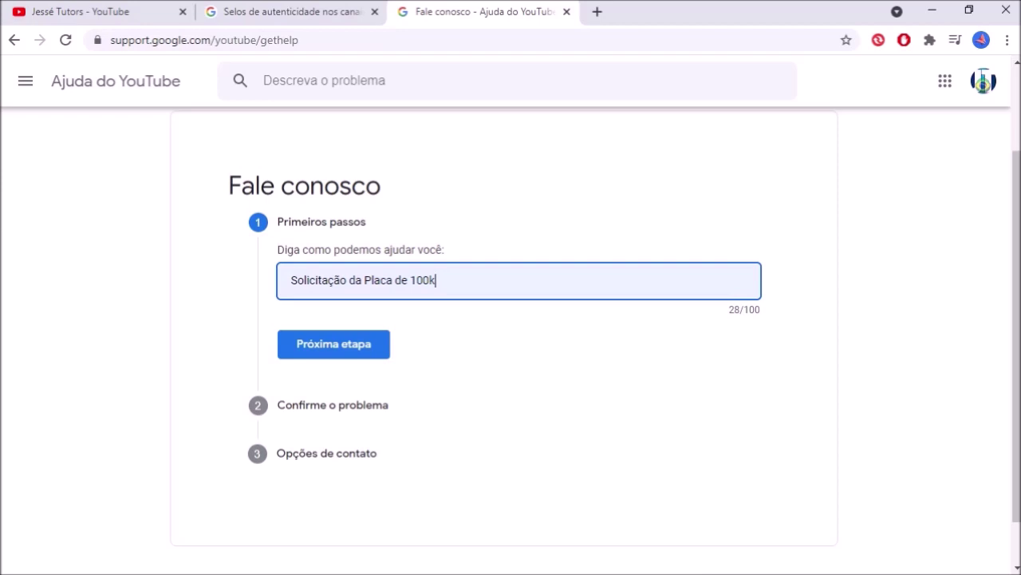
pyautogui.press('Tab')
pyautogui.press('Return')
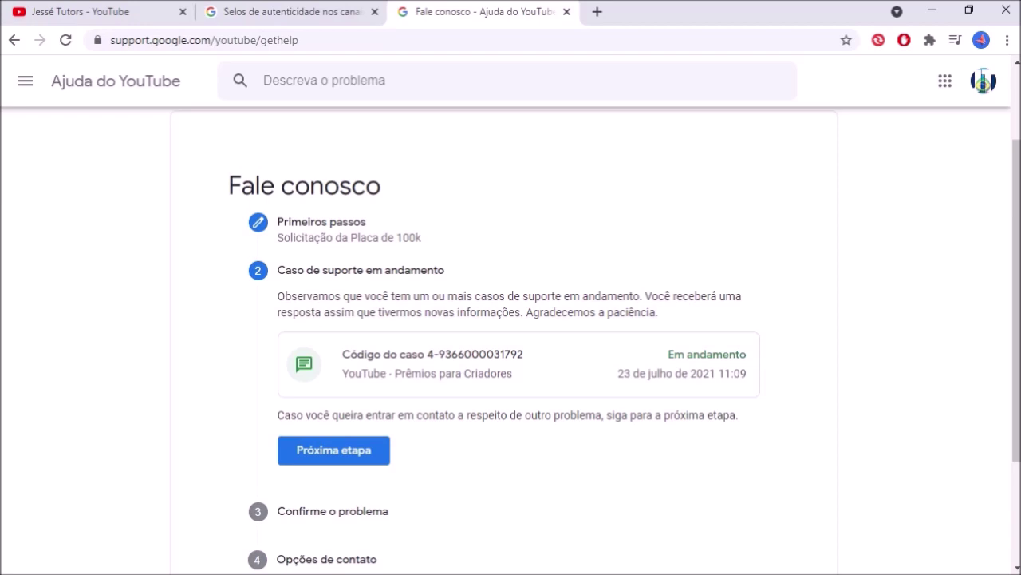
# - Read the notice about the ongoing support case and continue to the problem confirmation stage
pyautogui.moveTo(277, 270); pyautogui.dragTo(473, 297)
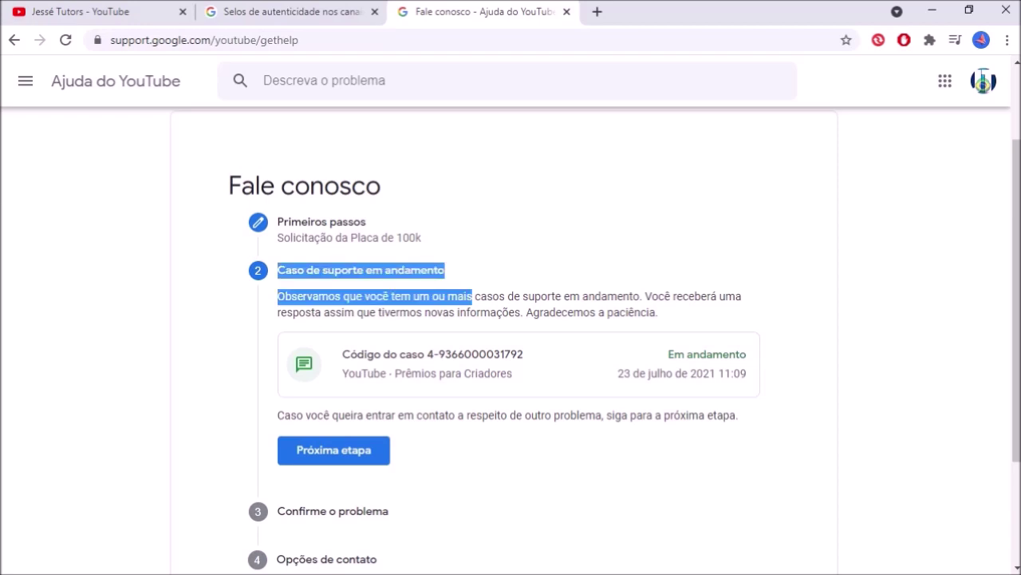
pyautogui.click(473, 297)
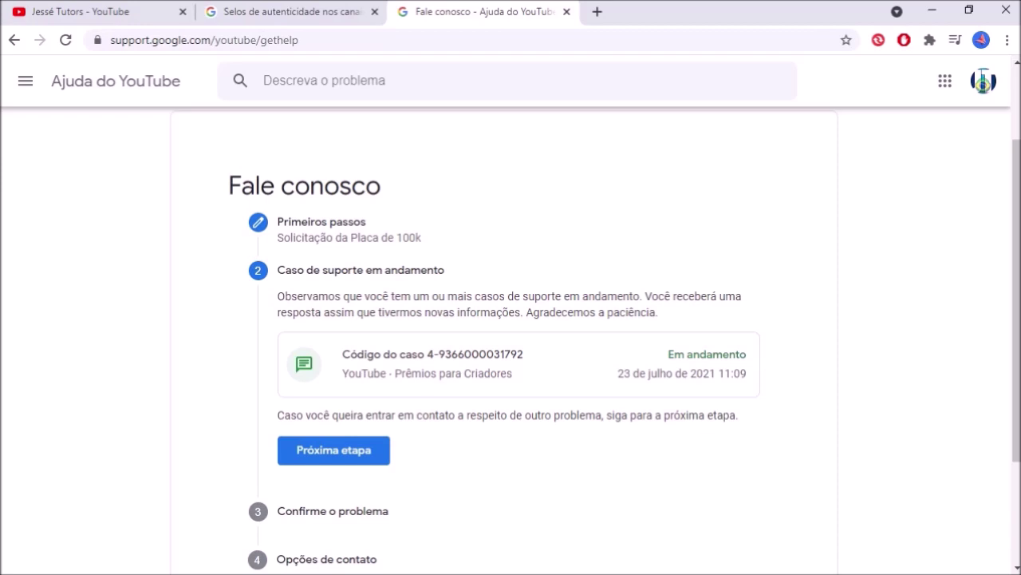
pyautogui.scroll(-1, 510, 343)
pyautogui.scroll(-1, 510, 343)
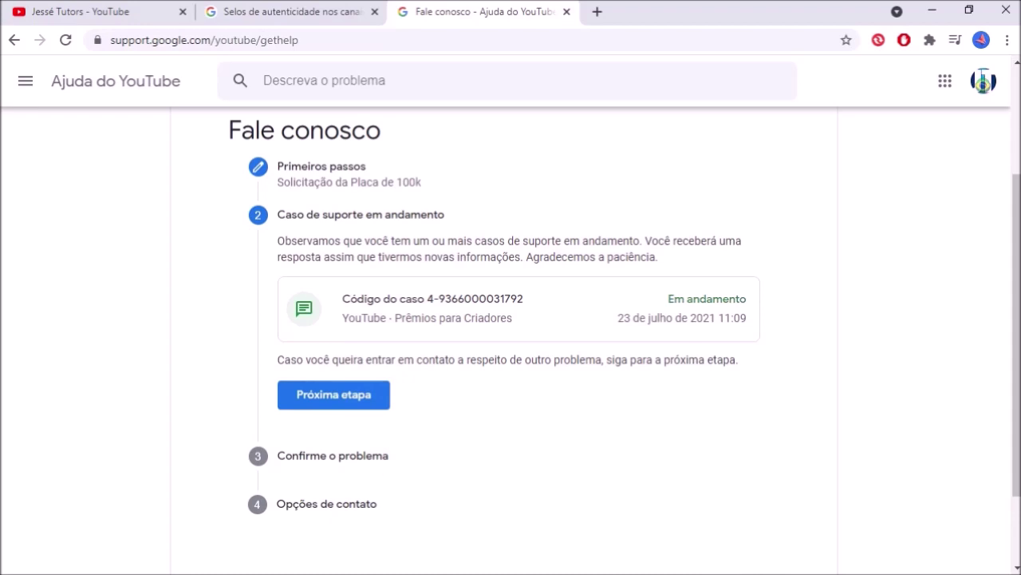
pyautogui.click(334, 394)
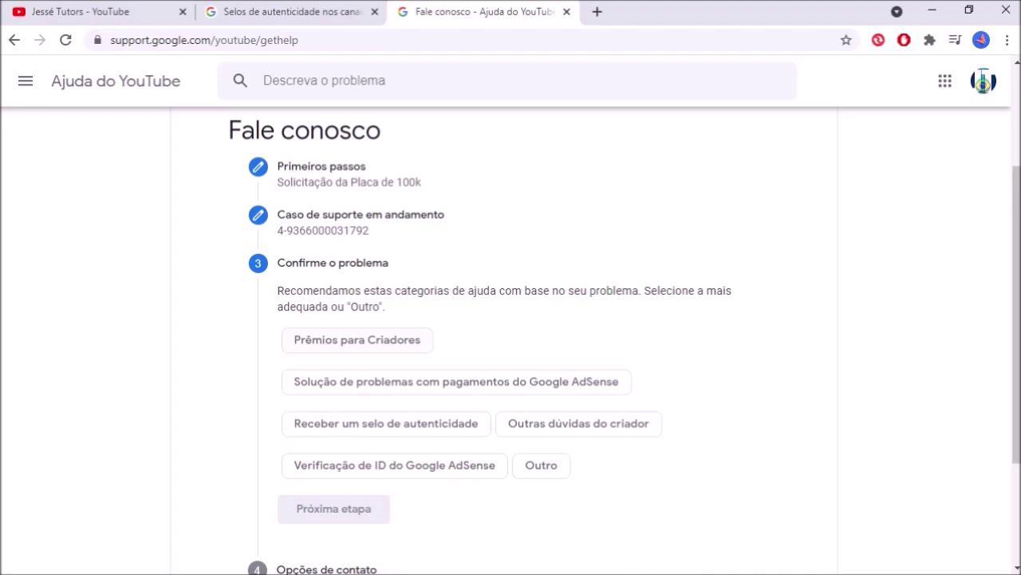
# - Choose Prêmios para Criadores as the problem category and continue to the contact options
pyautogui.click(399, 345)
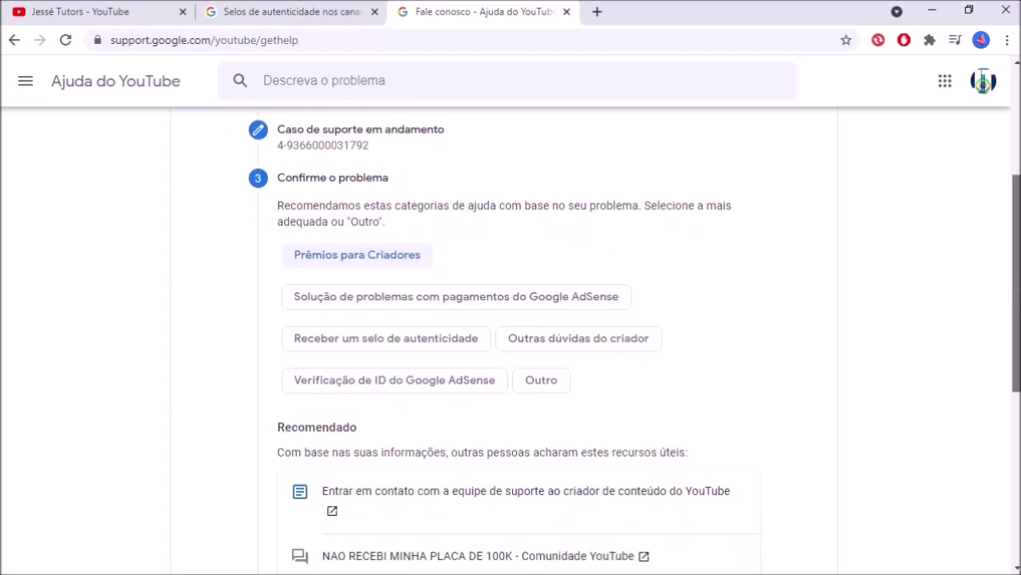
pyautogui.click(333, 397)
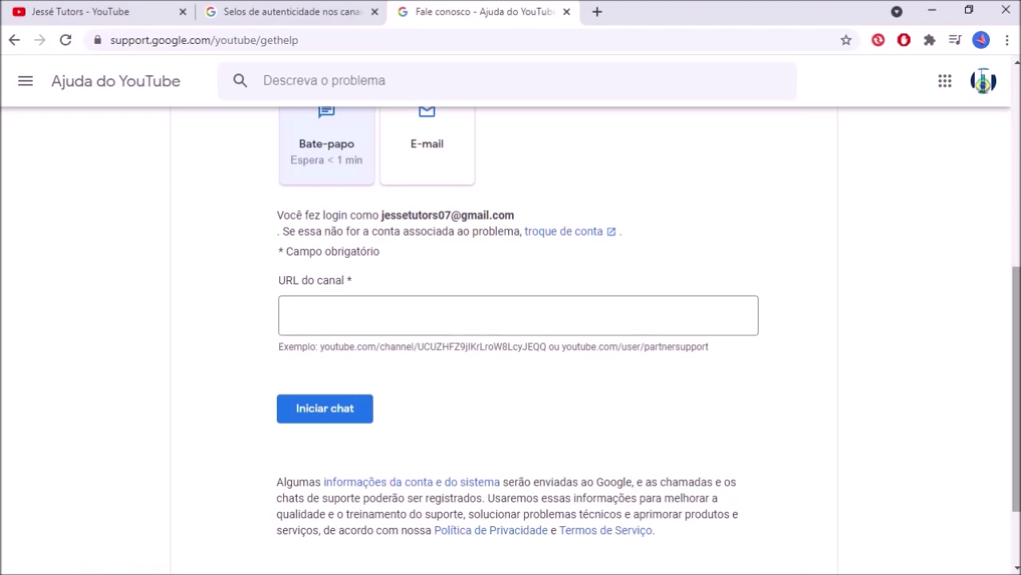
pyautogui.scroll(2, 511, 319)
pyautogui.scroll(-1, 511, 319)
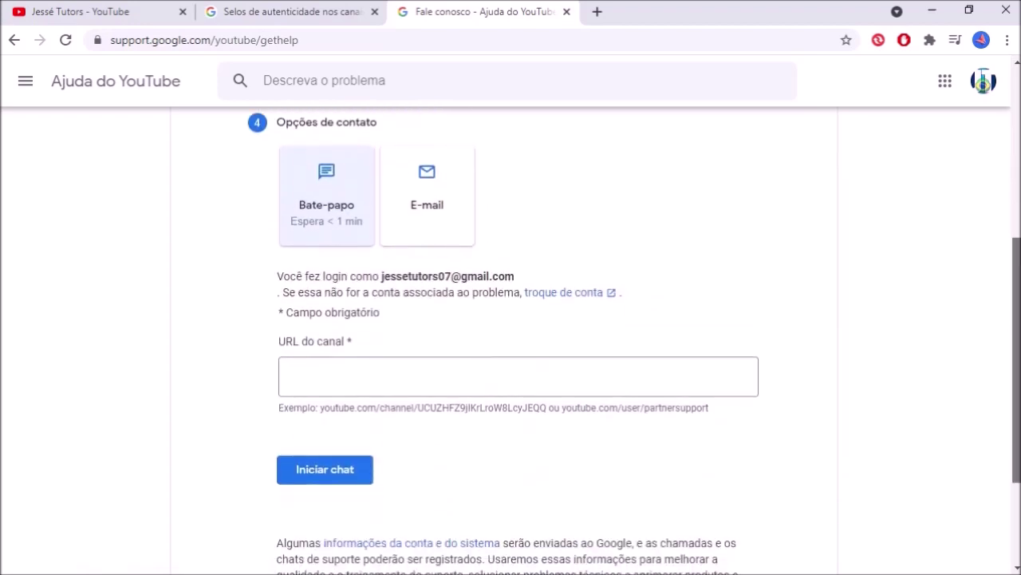
# - Open the signed-in account's own YouTube channel page and copy its full channel URL
pyautogui.hotkey('ctrl', '1')
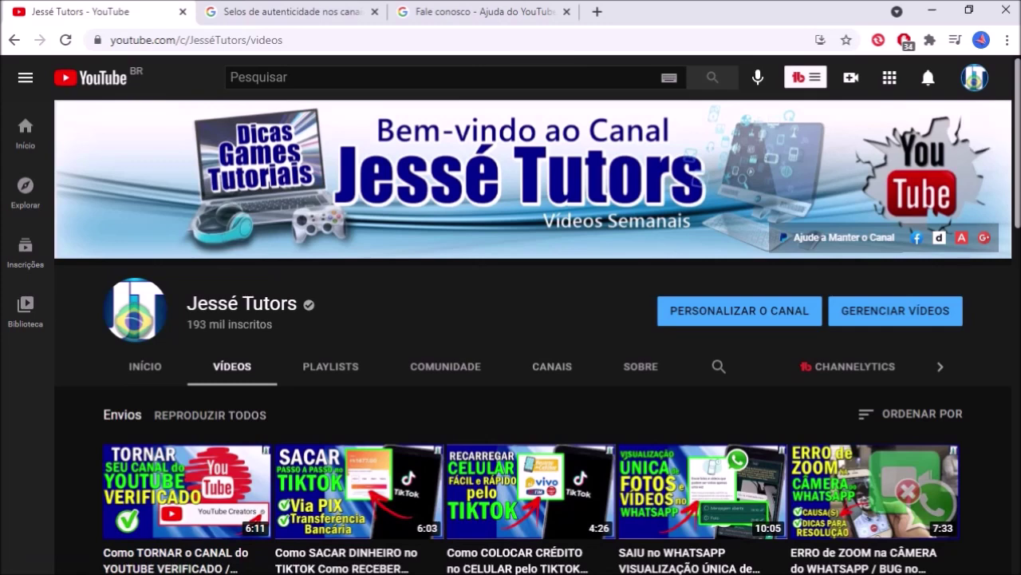
pyautogui.click(974, 77)
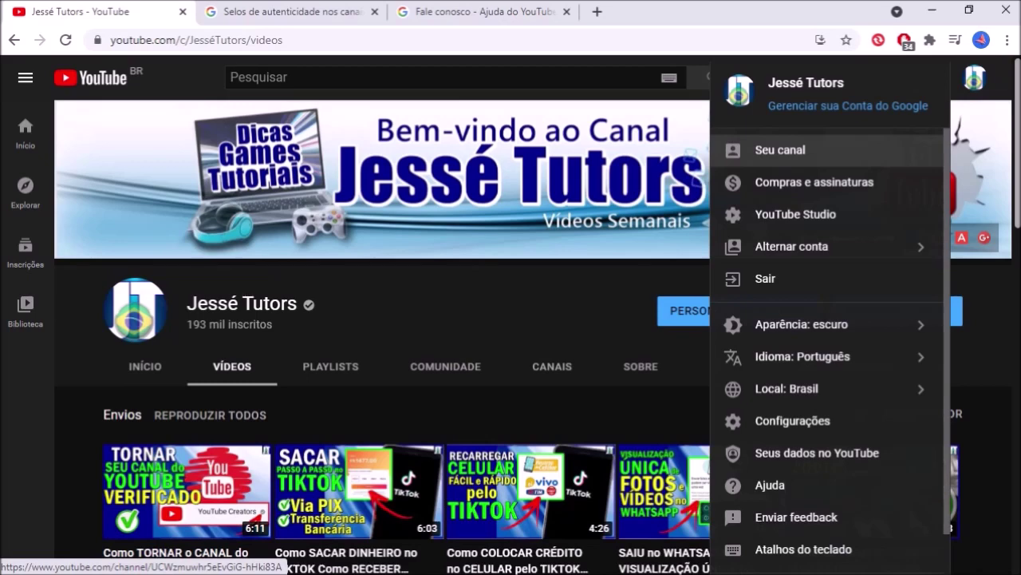
pyautogui.click(780, 150)
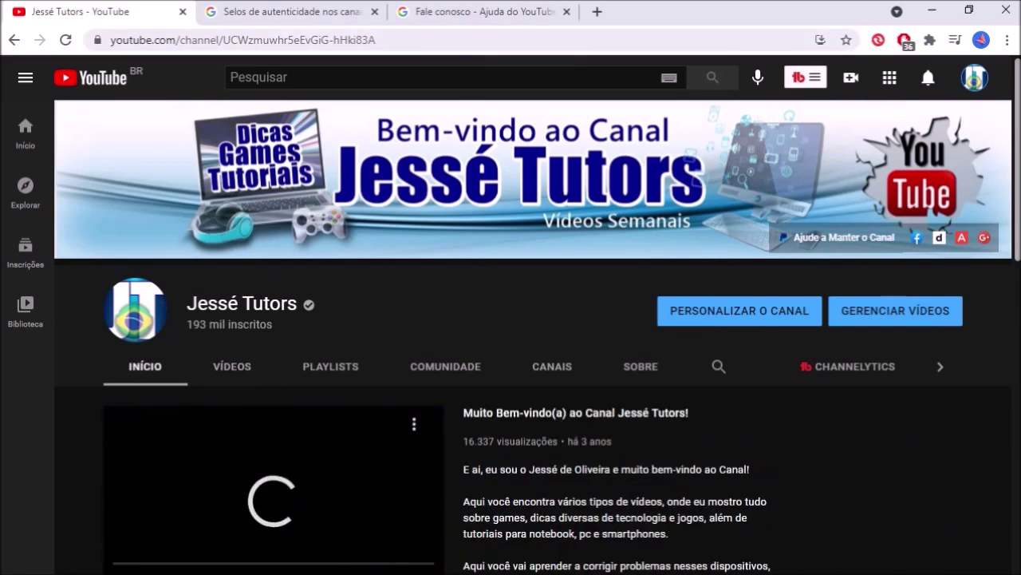
pyautogui.moveTo(379, 40); pyautogui.dragTo(109, 40)
pyautogui.press('super+c')
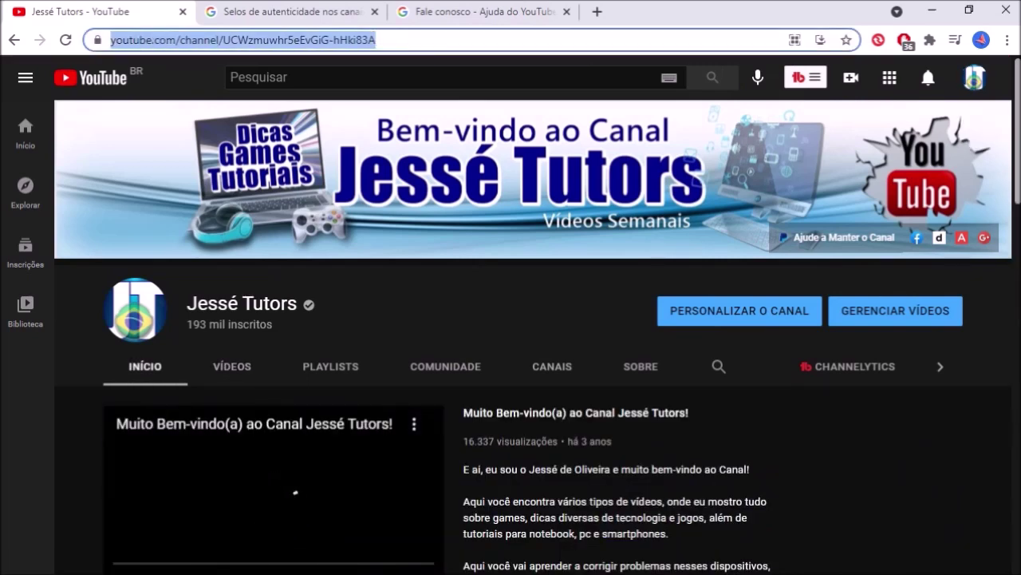
pyautogui.rightClick(198, 38)
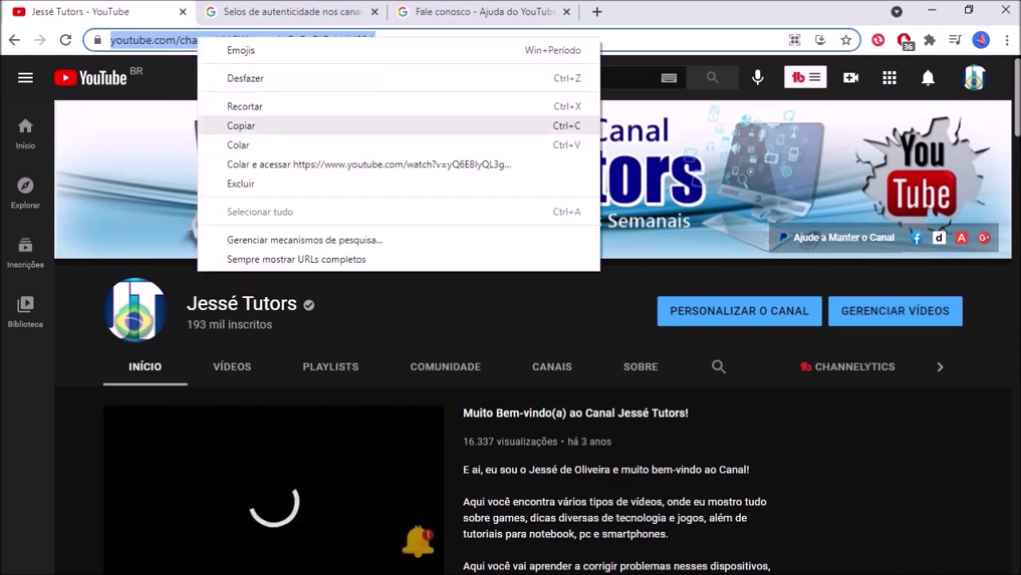
pyautogui.click(241, 125)
# - Return to the contact form and paste the copied channel address into URL do canal
pyautogui.click(479, 11)
pyautogui.click(392, 375)
pyautogui.rightClick(392, 375)
pyautogui.click(423, 227)
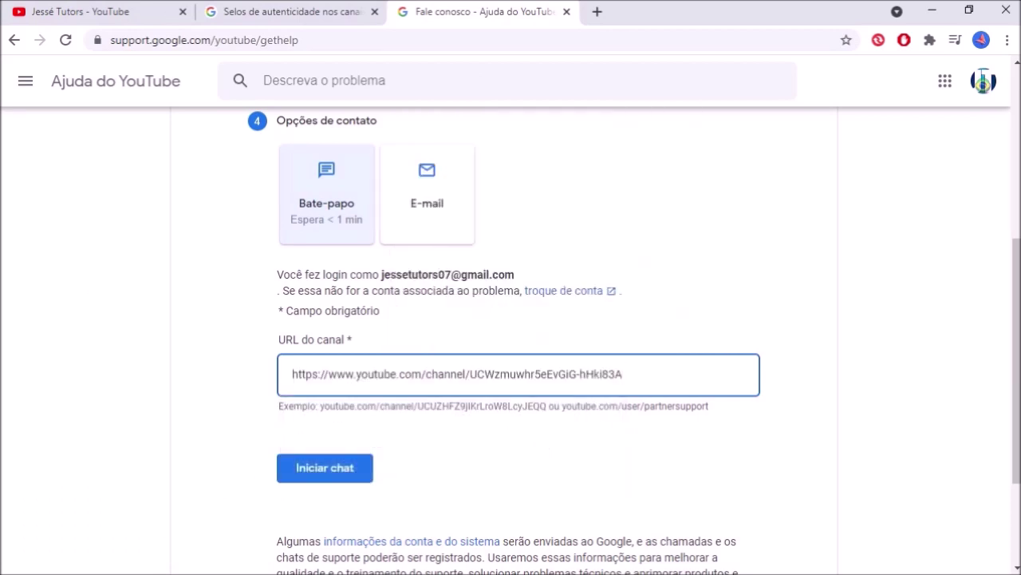
pyautogui.hotkey('ctrl', 'shift', 'Left')
pyautogui.hotkey('ctrl', 'shift', 'Left')
pyautogui.hotkey('ctrl', 'shift', 'Left')
pyautogui.write('jessetutors')
pyautogui.press('Tab')
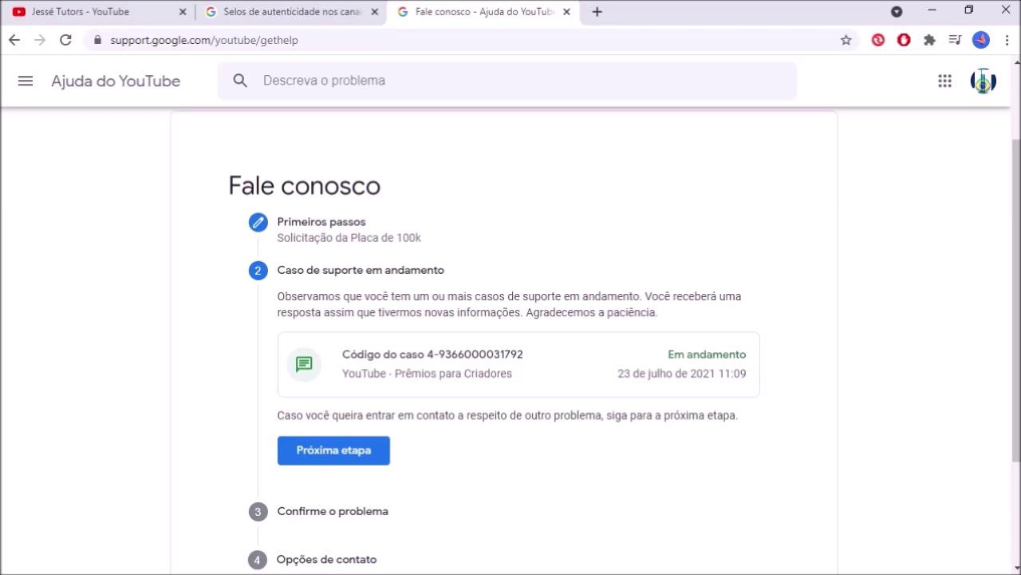
# - Review the details of the ongoing Prêmios para Criadores support case in the contact form
pyautogui.moveTo(278, 269); pyautogui.dragTo(472, 297)
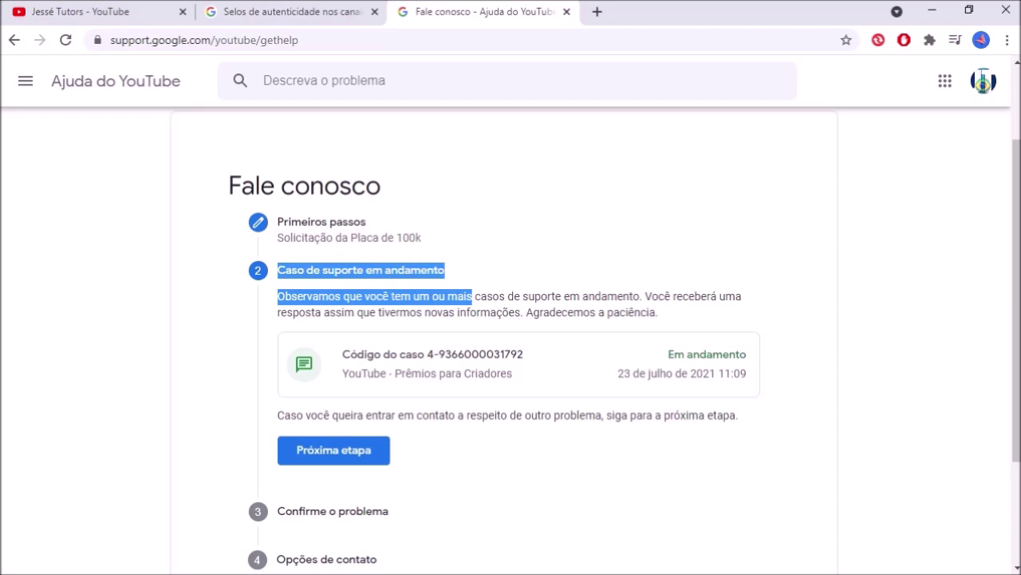
pyautogui.click(473, 297)
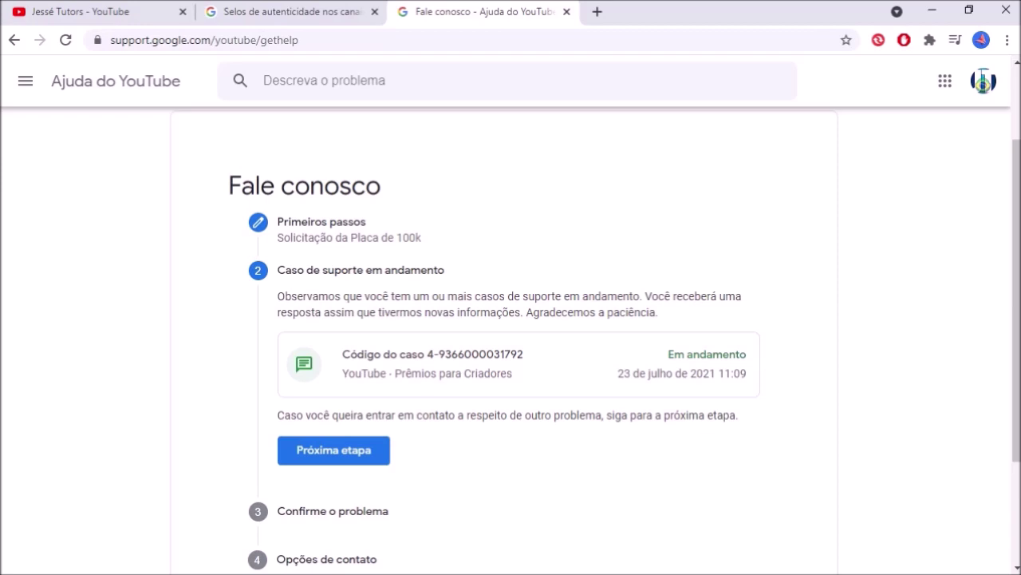
pyautogui.scroll(-1, 511, 335)
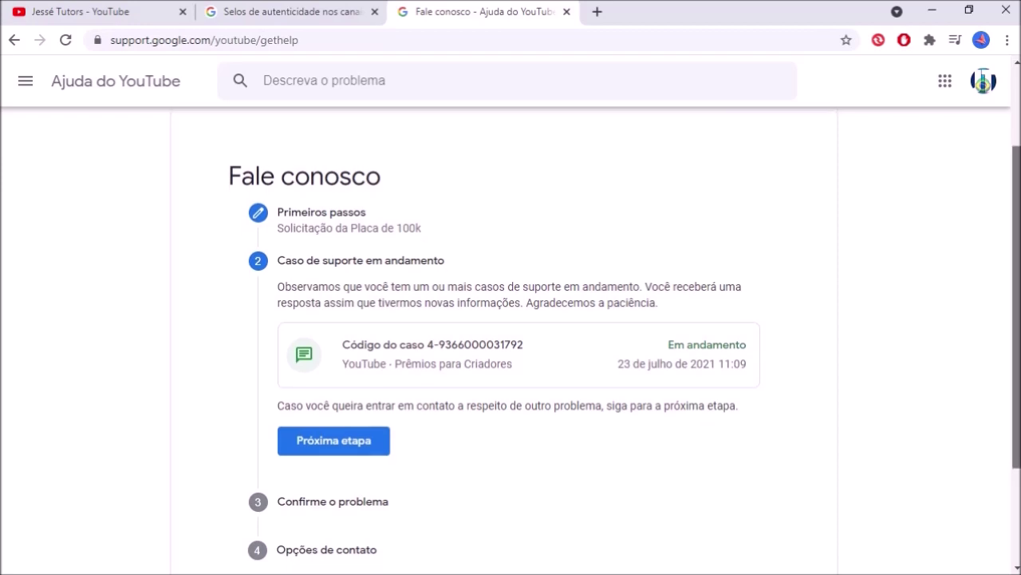
pyautogui.scroll(-2, 511, 336)
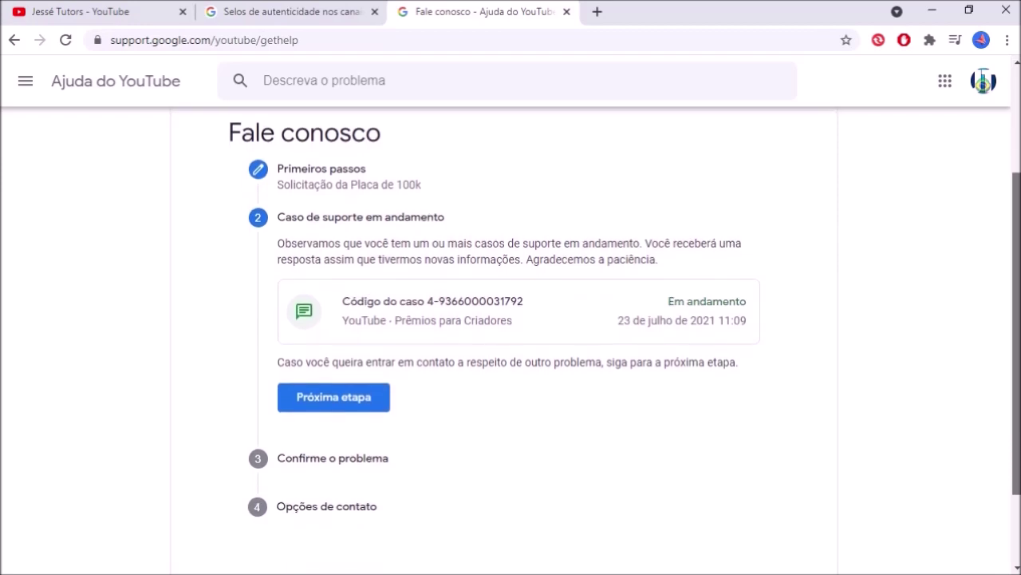
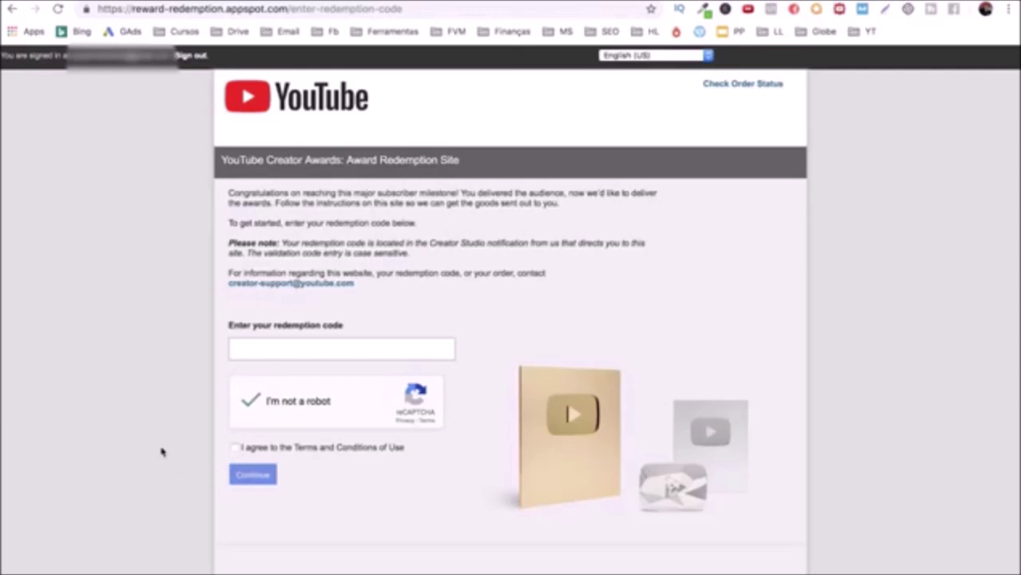
# - On the Creator Awards redemption site, accept the terms of use, paste the redemption code and submit it
pyautogui.click(235, 448)
pyautogui.click(347, 344)
pyautogui.press('super+v')
pyautogui.click(256, 488)
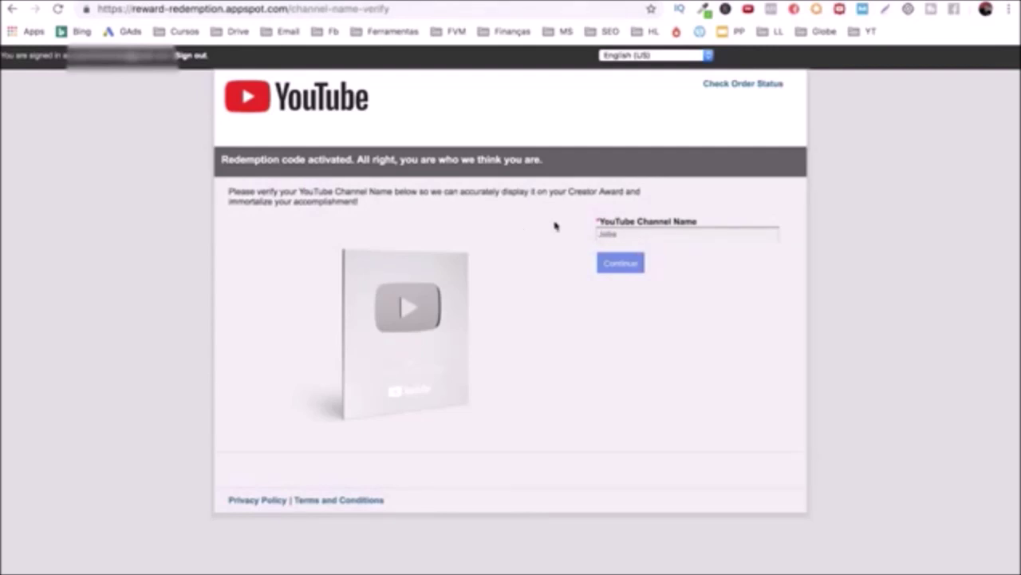
# - Verify the YouTube channel name for display on the Creator Award and continue
pyautogui.moveTo(604, 233); pyautogui.dragTo(619, 235)
pyautogui.click(621, 236)
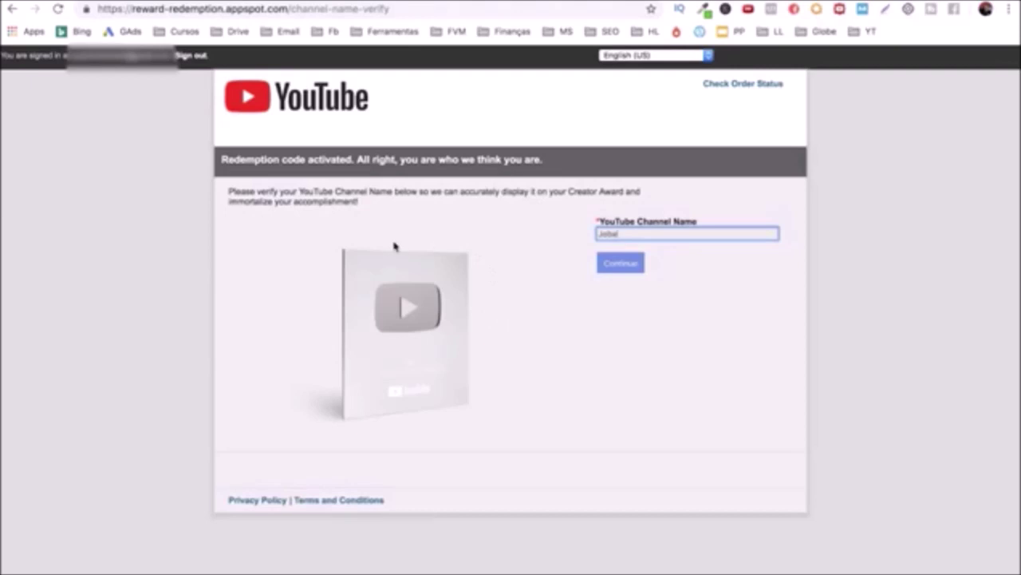
pyautogui.click(625, 271)
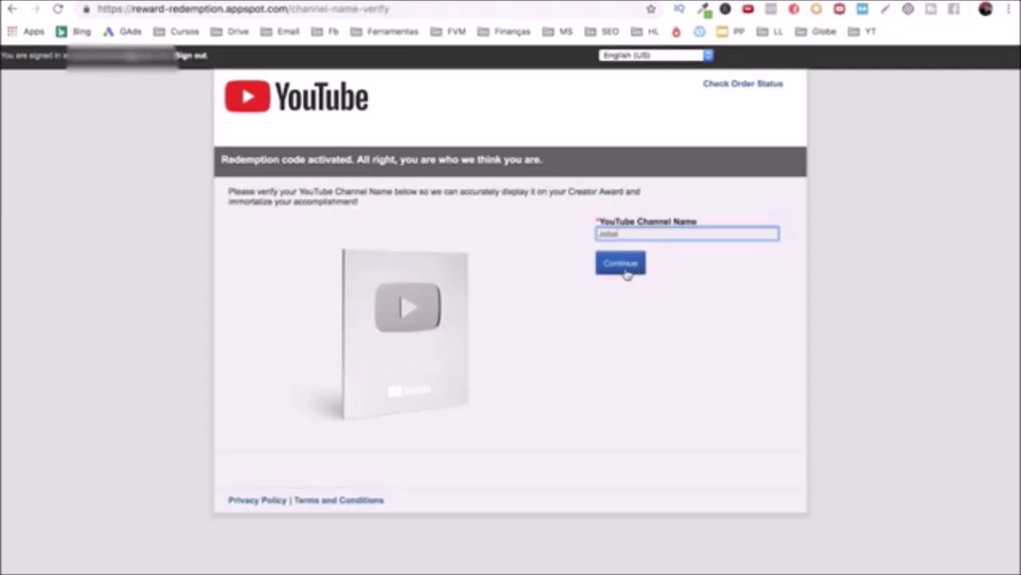
pyautogui.click(626, 272)
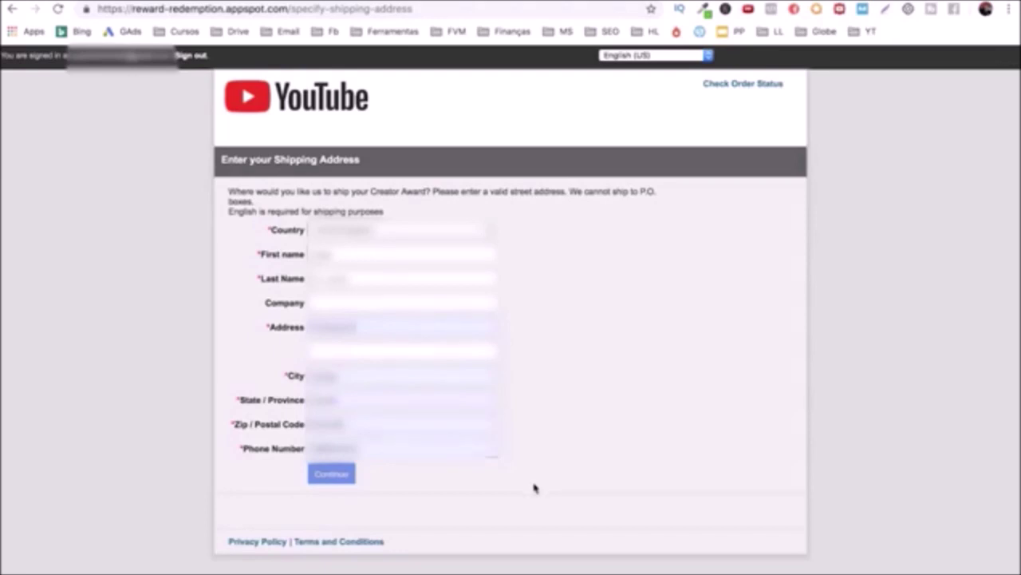
# - Submit the completed shipping address form for the Creator Award order
pyautogui.click(337, 479)
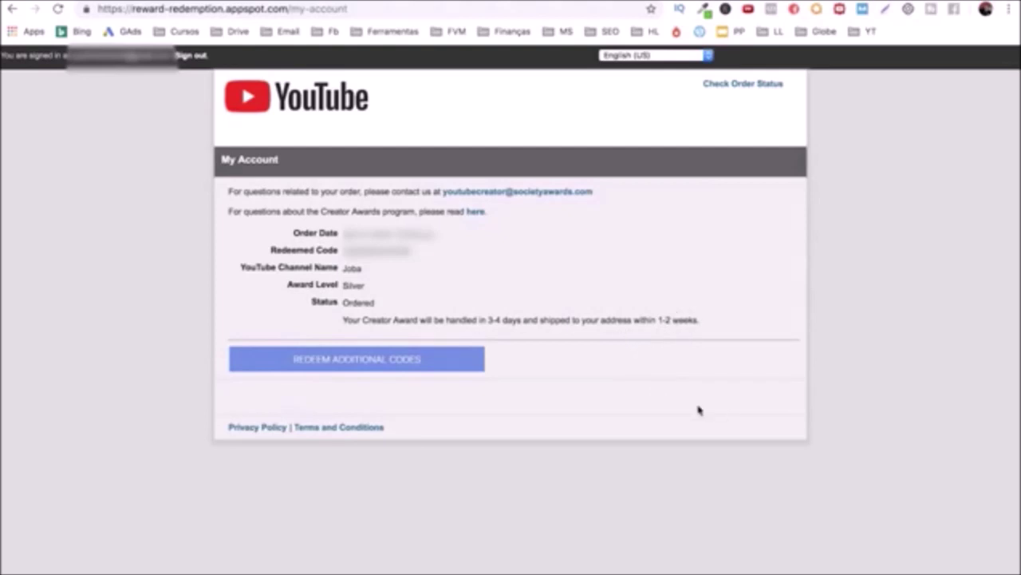
pyautogui.click(324, 356)
pyautogui.click(330, 369)
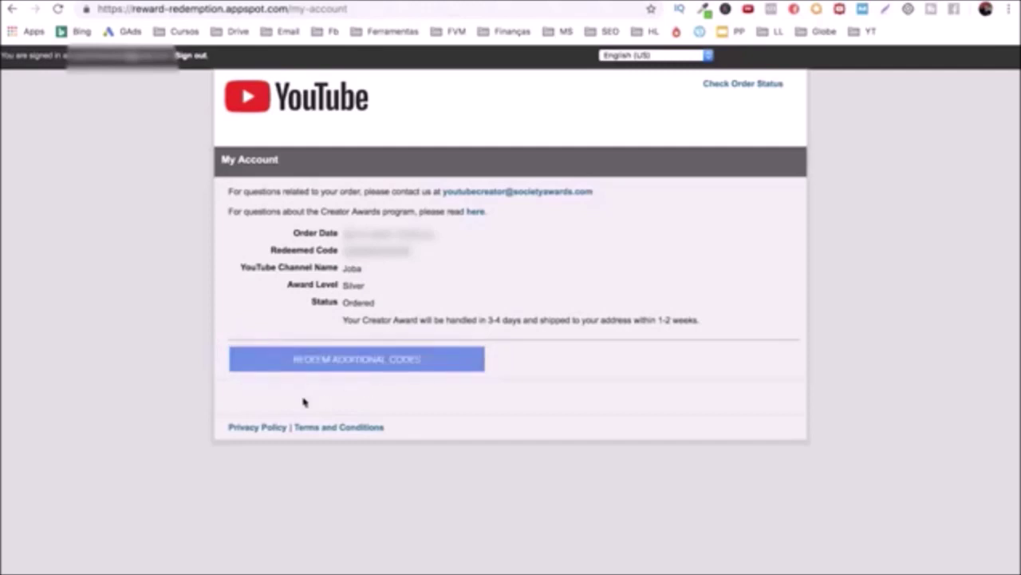